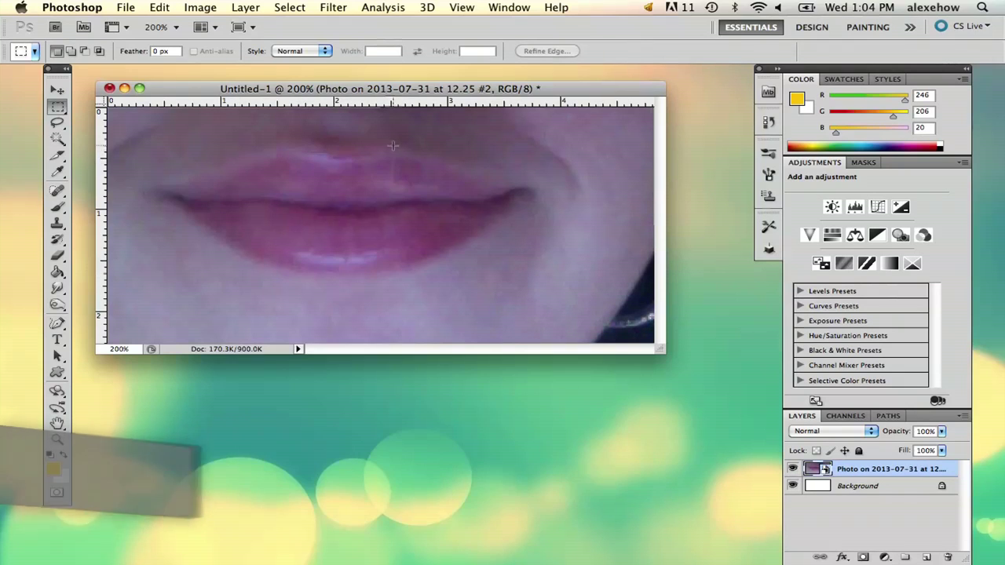
Step: Add a new empty Layer 1 above the lips photo layer
{"action": "left_click", "coordinate": [926, 557]}
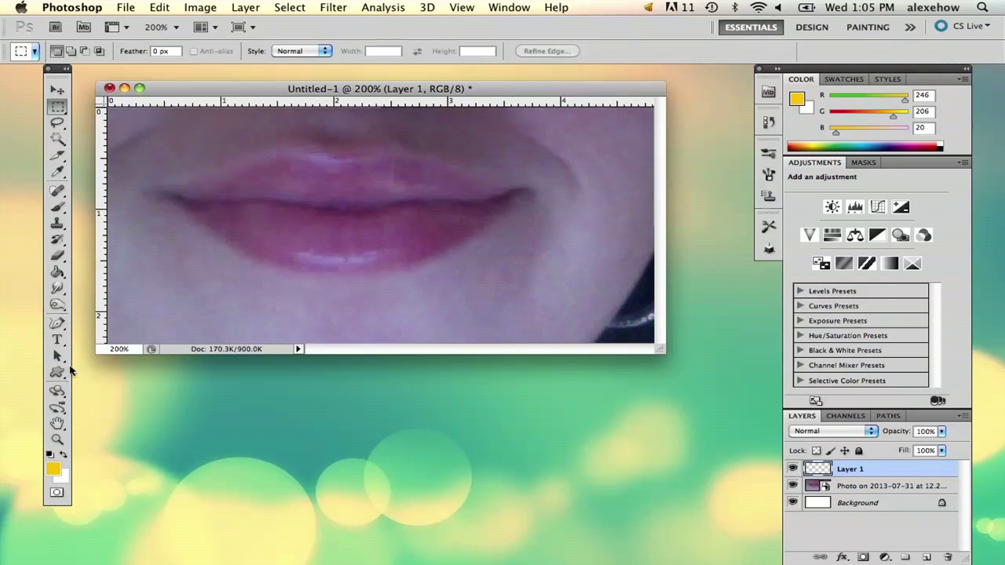
Step: Switch to the Dodge Tool and make the lips photo the active layer
{"action": "left_click", "coordinate": [56, 305]}
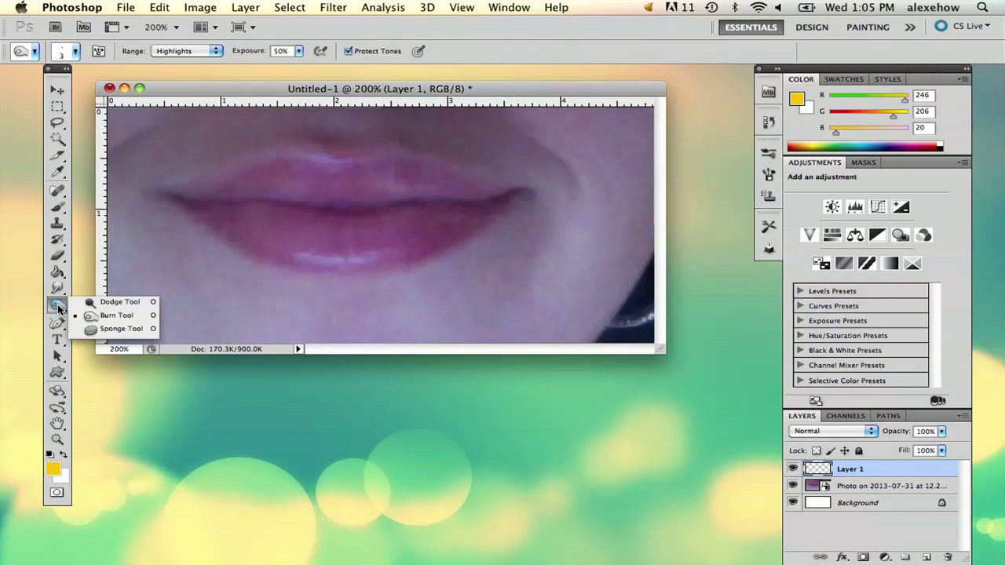
{"action": "left_click", "coordinate": [88, 304]}
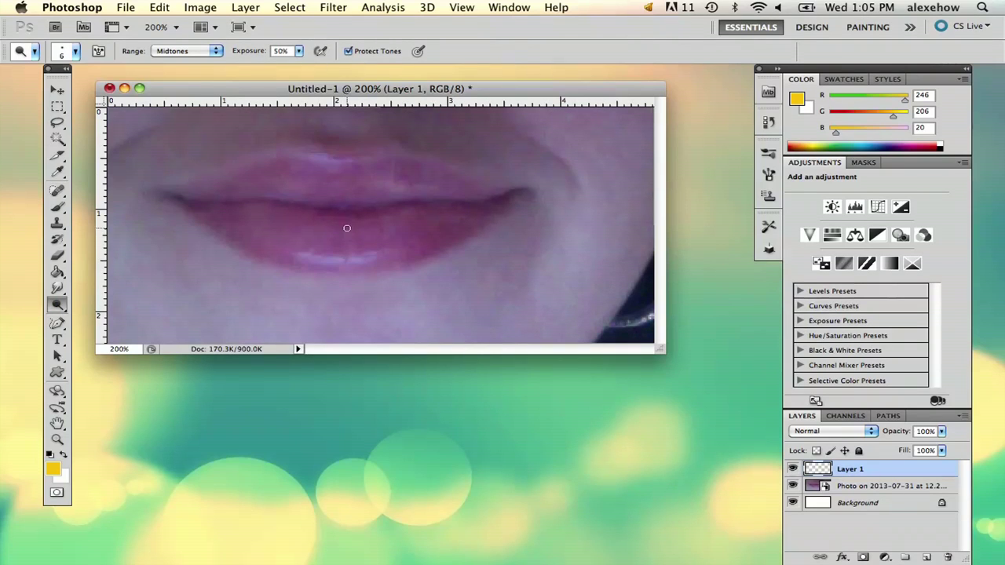
{"action": "left_click", "coordinate": [380, 226]}
{"action": "left_click", "coordinate": [862, 485]}
{"action": "left_click", "coordinate": [359, 177]}
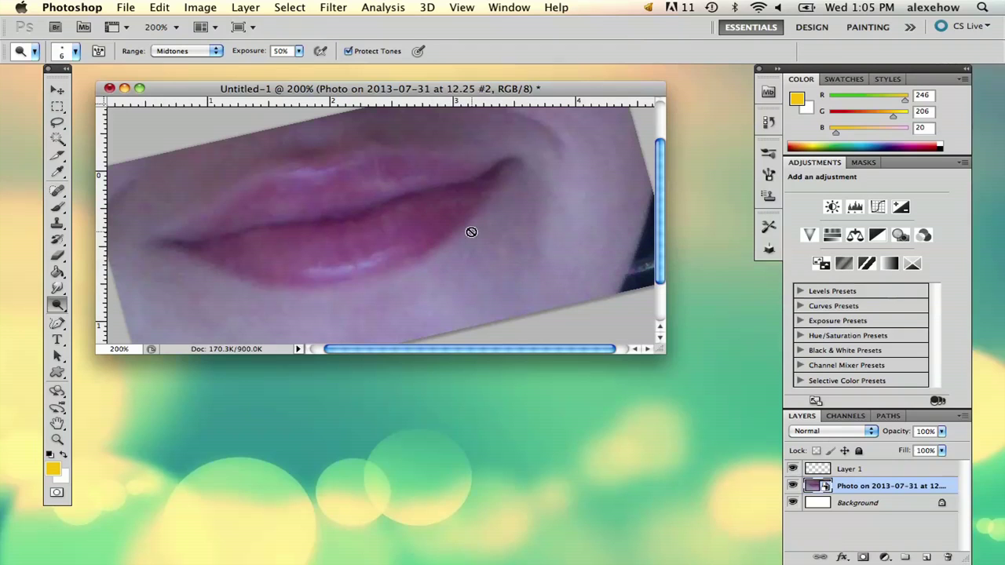
Step: Confirm the soft 6 px, 0% hardness dodge brush and straighten the rotated view
{"action": "right_click", "coordinate": [599, 227]}
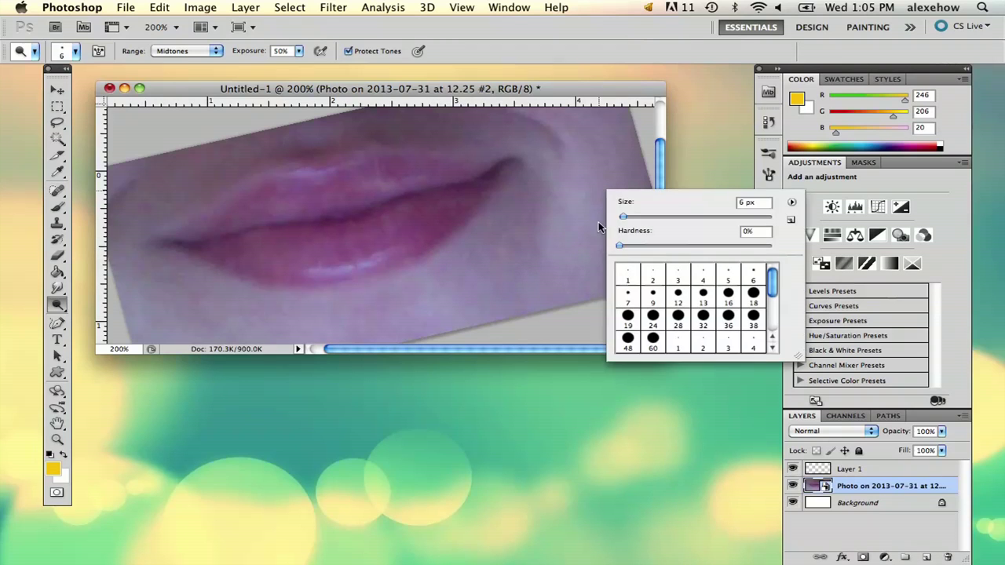
{"action": "key", "text": "ctrl+z"}
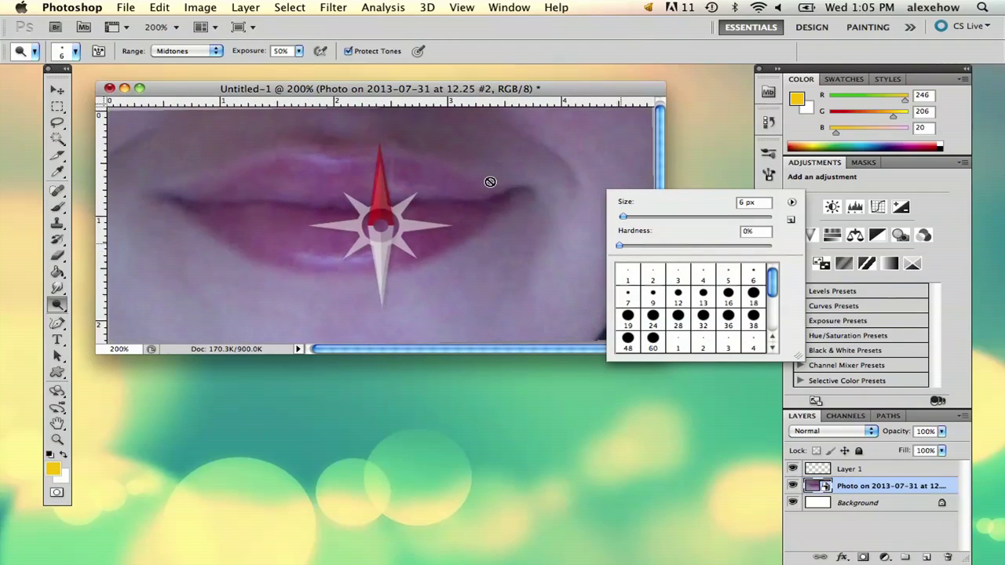
{"action": "right_click", "coordinate": [871, 494]}
Step: Rasterize the photo layer and dodge light speckles onto the lower lip
{"action": "left_click", "coordinate": [813, 344]}
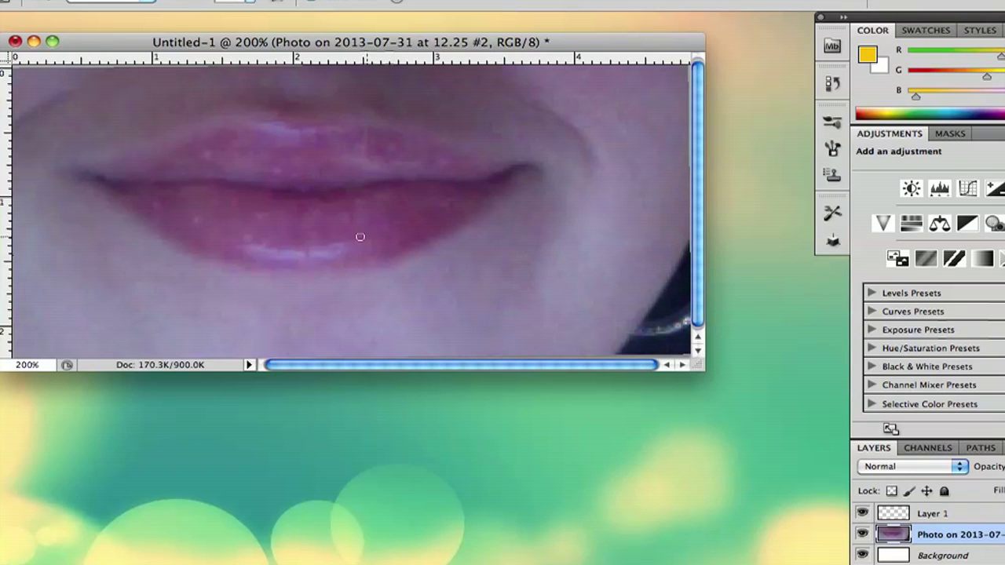
{"action": "left_click", "coordinate": [241, 241]}
{"action": "left_click", "coordinate": [203, 236]}
Step: Dodge glossy highlight streaks along the lower and upper lip edges
{"action": "left_click_drag", "start_coordinate": [435, 215], "coordinate": [339, 246]}
{"action": "key", "text": "super+z"}
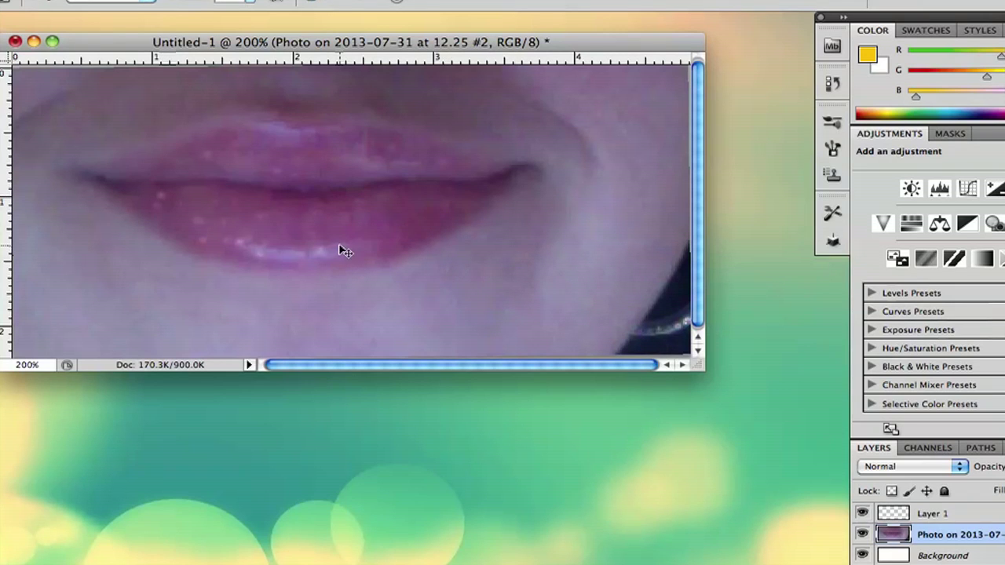
{"action": "left_click_drag", "start_coordinate": [322, 252], "coordinate": [284, 255]}
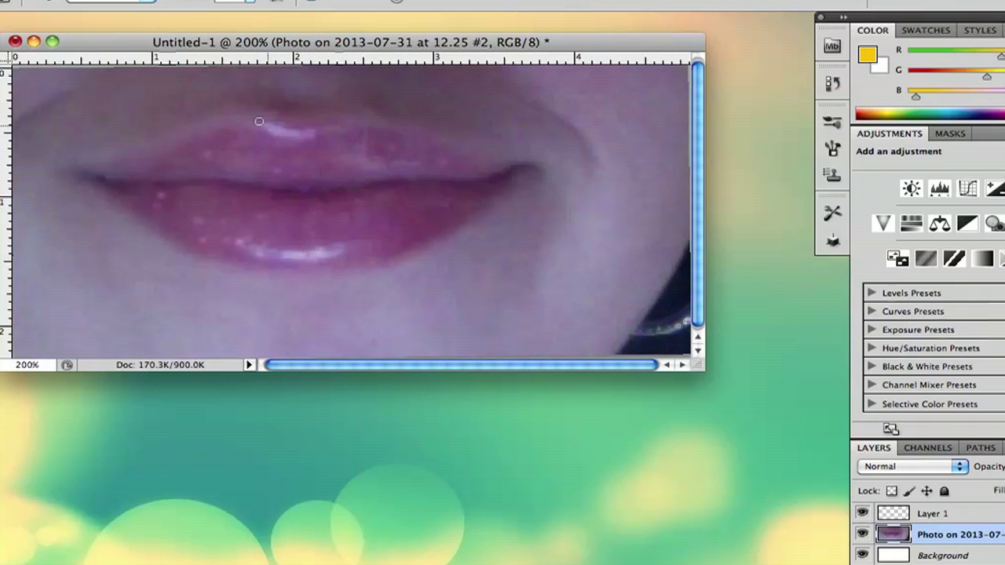
{"action": "mouse_move", "coordinate": [268, 132]}
{"action": "left_mouse_down"}
{"action": "mouse_move", "coordinate": [223, 125]}
{"action": "mouse_move", "coordinate": [320, 136]}
{"action": "left_mouse_up"}
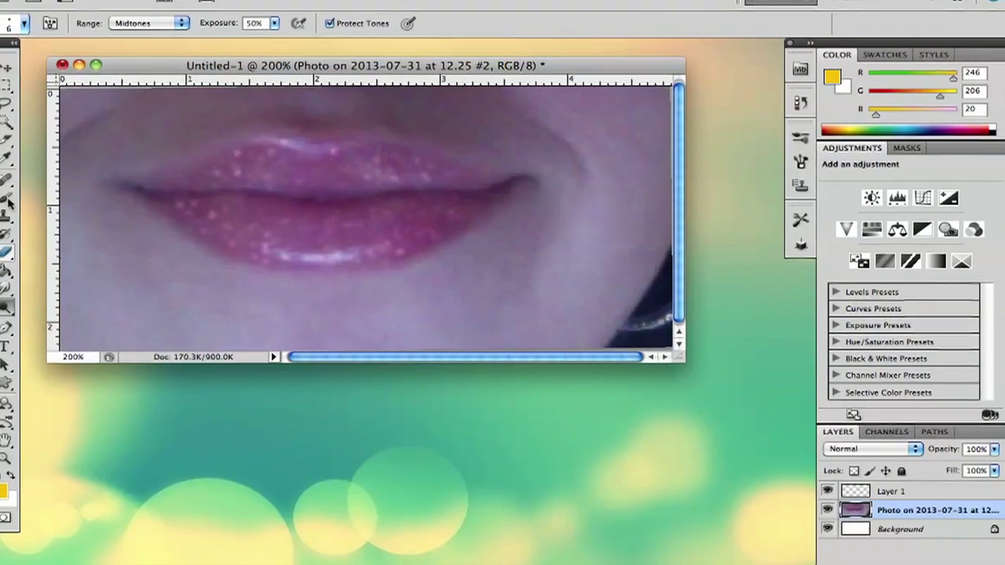
Step: Select the Brush Tool with white foreground and replace the brushes with DP Brushes
{"action": "left_click", "coordinate": [59, 208]}
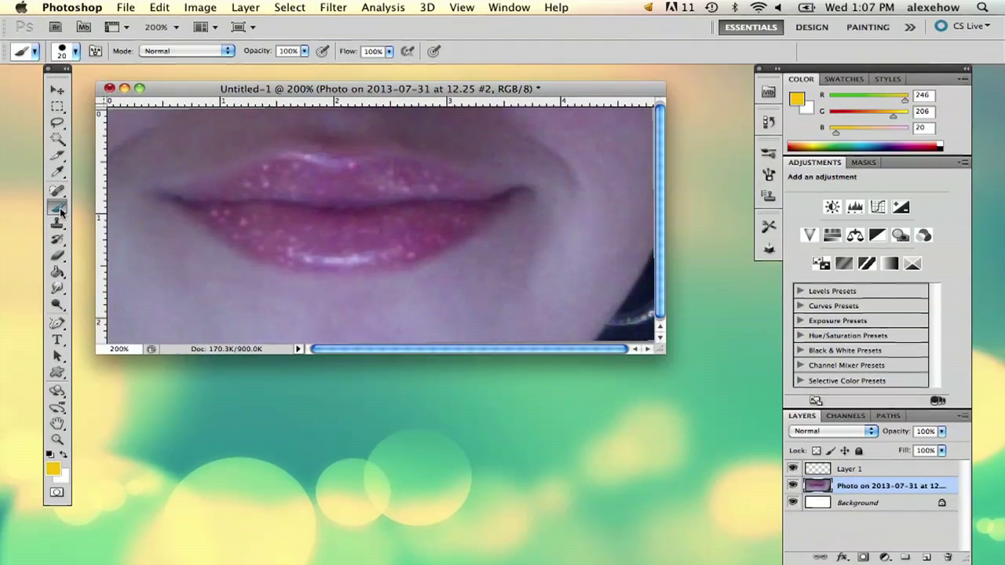
{"action": "left_click", "coordinate": [64, 455]}
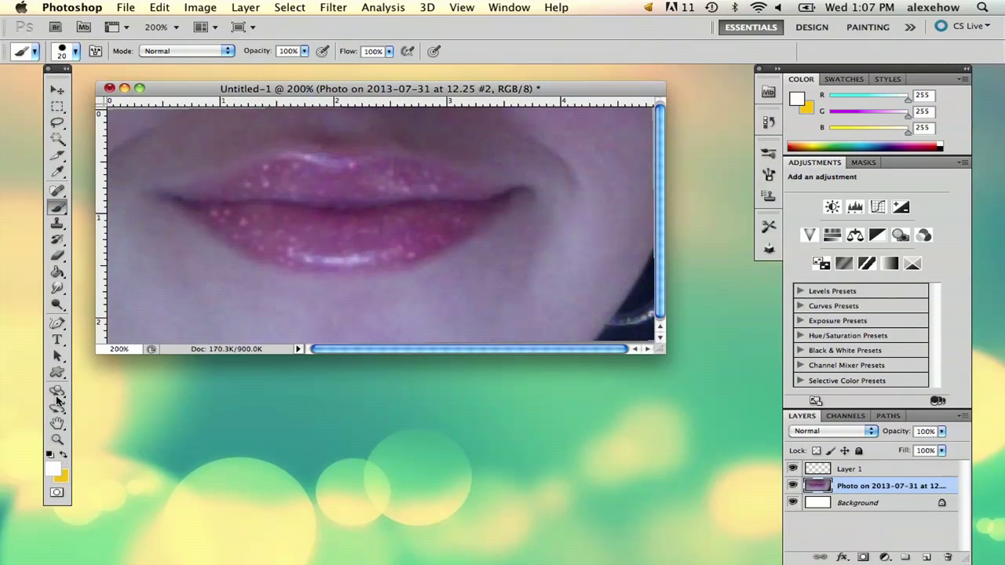
{"action": "left_click", "coordinate": [75, 51]}
{"action": "scroll", "coordinate": [175, 171], "scroll_direction": "down", "scroll_amount": 3}
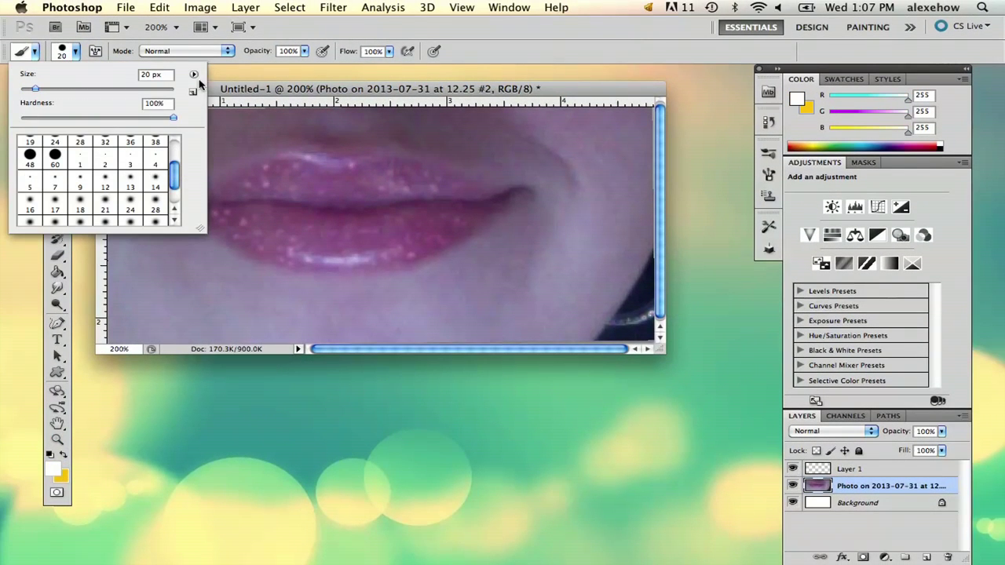
{"action": "left_click", "coordinate": [193, 74]}
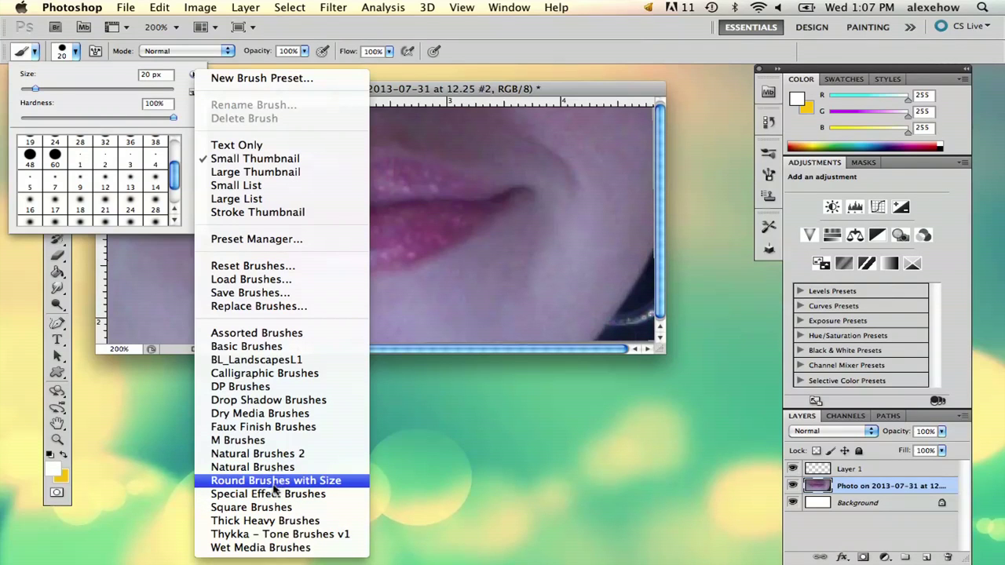
{"action": "left_click", "coordinate": [256, 388]}
{"action": "left_click", "coordinate": [625, 212]}
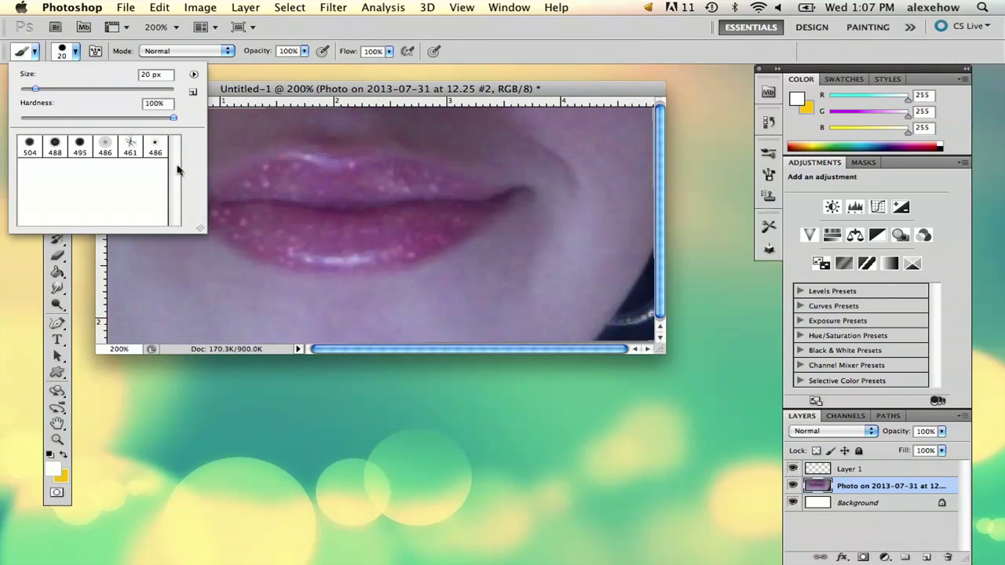
Step: Choose sparkle tip 486 at 12 px and paint on Layer 1
{"action": "left_click", "coordinate": [154, 145]}
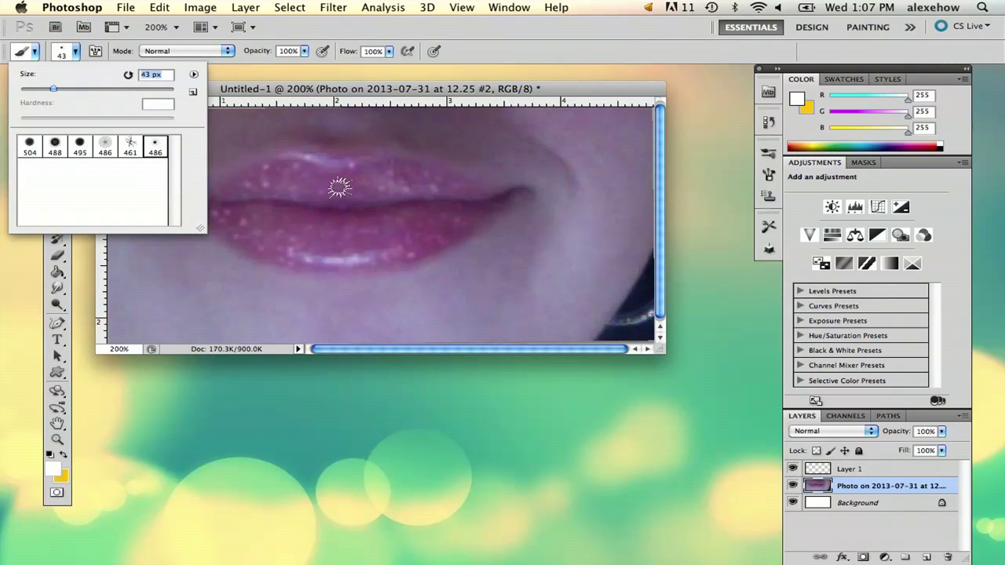
{"action": "left_click", "coordinate": [862, 471]}
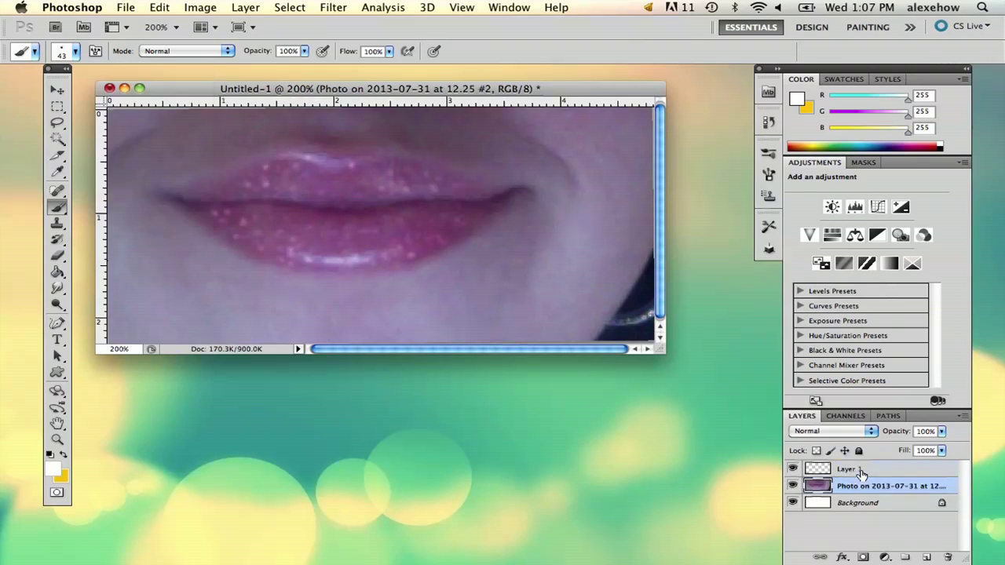
{"action": "left_click", "coordinate": [283, 174]}
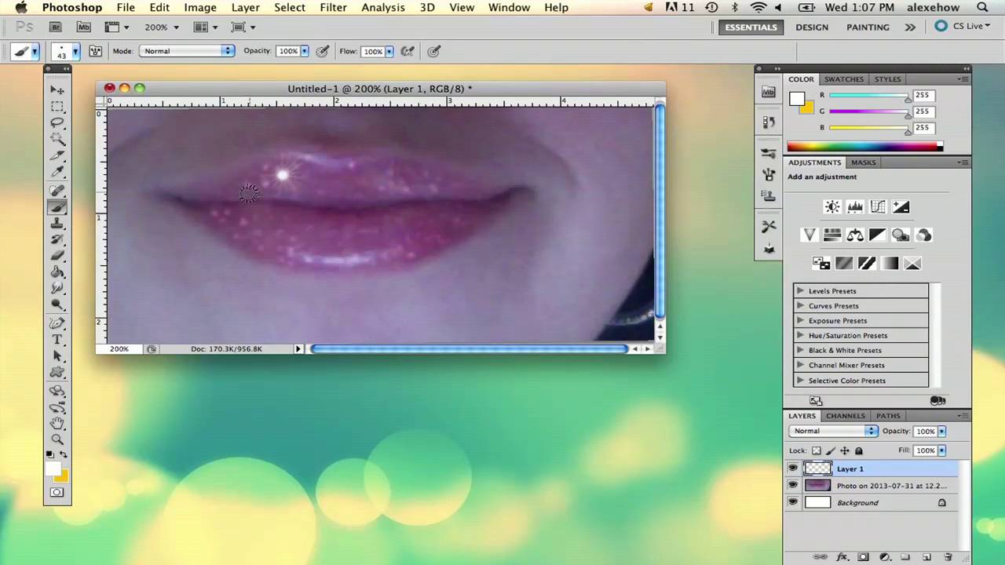
{"action": "key", "text": "super+z"}
{"action": "left_click", "coordinate": [76, 51]}
{"action": "left_click_drag", "start_coordinate": [43, 92], "coordinate": [29, 90]}
{"action": "left_click", "coordinate": [354, 167]}
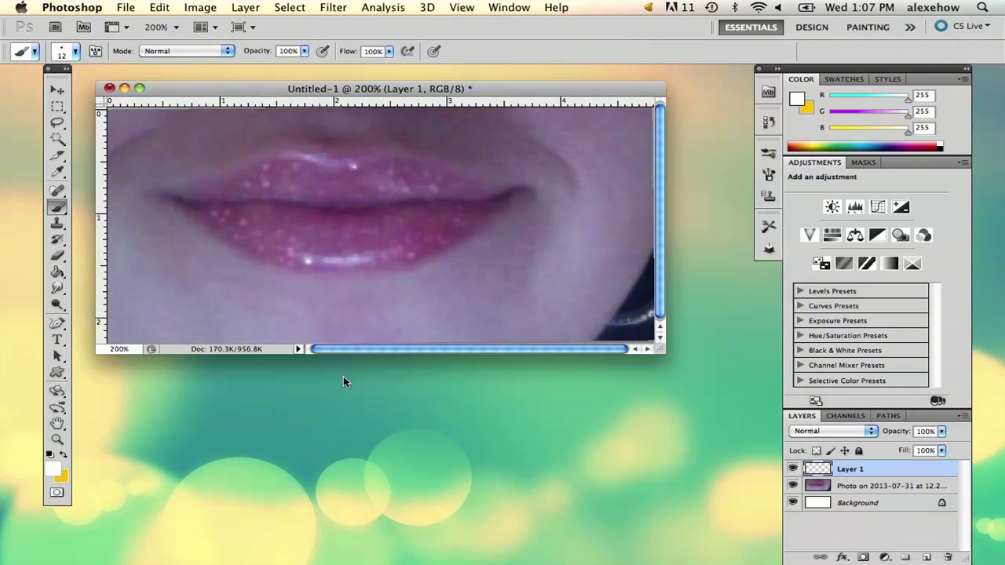
Step: Zoom in on the lips, load Basic Brushes and append Assorted Brushes
{"action": "left_click", "coordinate": [60, 439]}
{"action": "left_click_drag", "start_coordinate": [283, 240], "coordinate": [338, 301]}
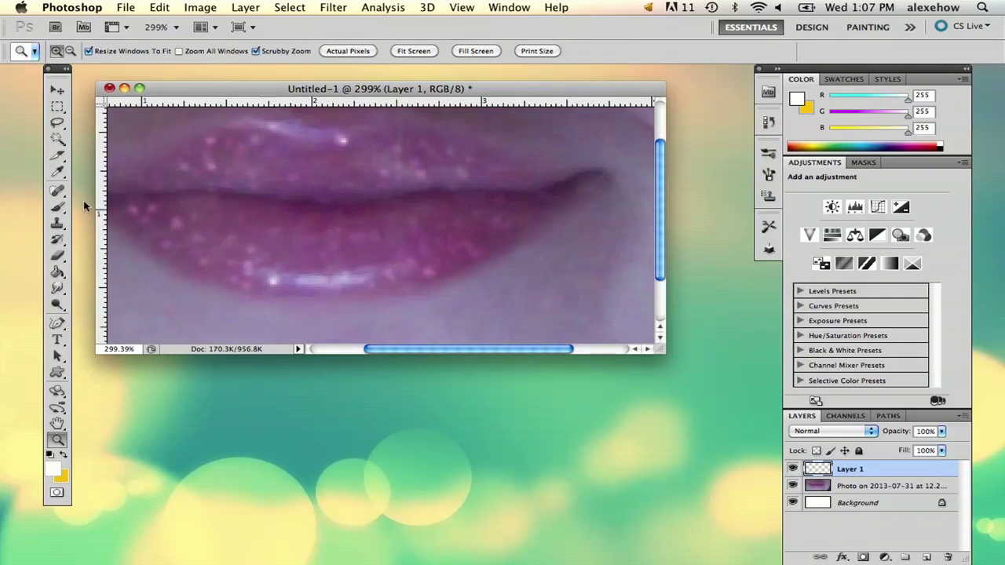
{"action": "left_click", "coordinate": [57, 206]}
{"action": "left_click", "coordinate": [75, 51]}
{"action": "left_click", "coordinate": [194, 75]}
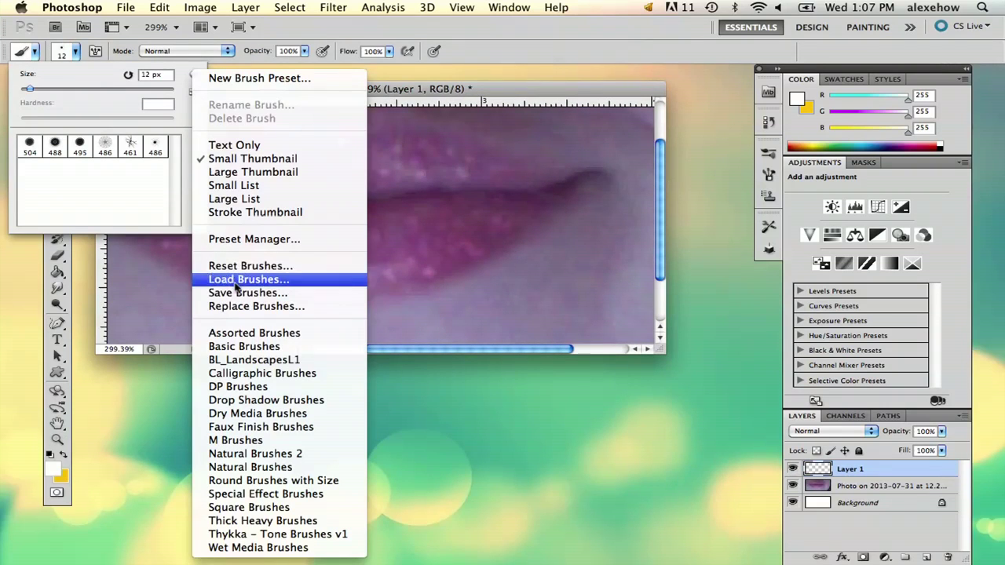
{"action": "left_click", "coordinate": [260, 344]}
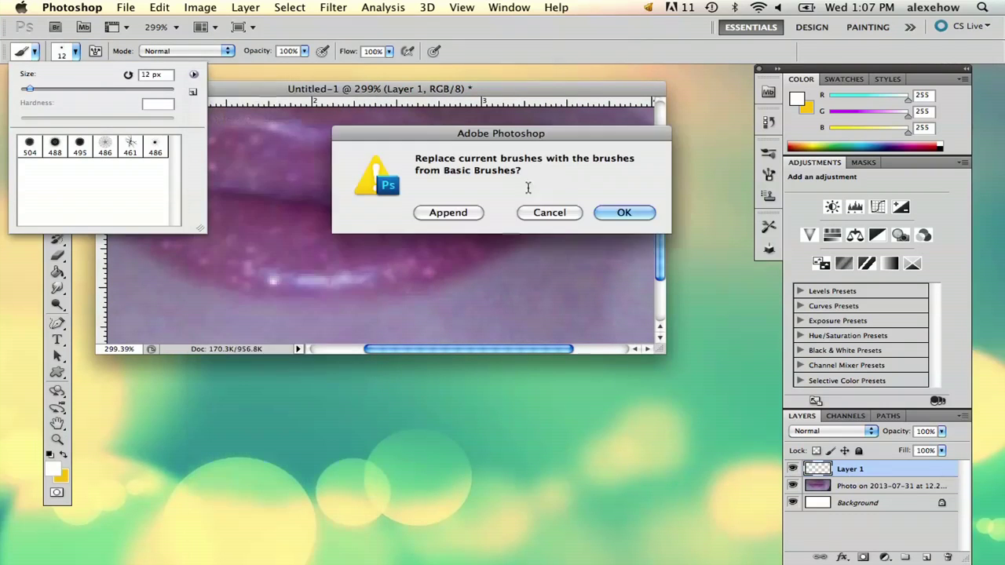
{"action": "left_click", "coordinate": [624, 212]}
{"action": "left_click", "coordinate": [193, 74]}
{"action": "left_click", "coordinate": [254, 335]}
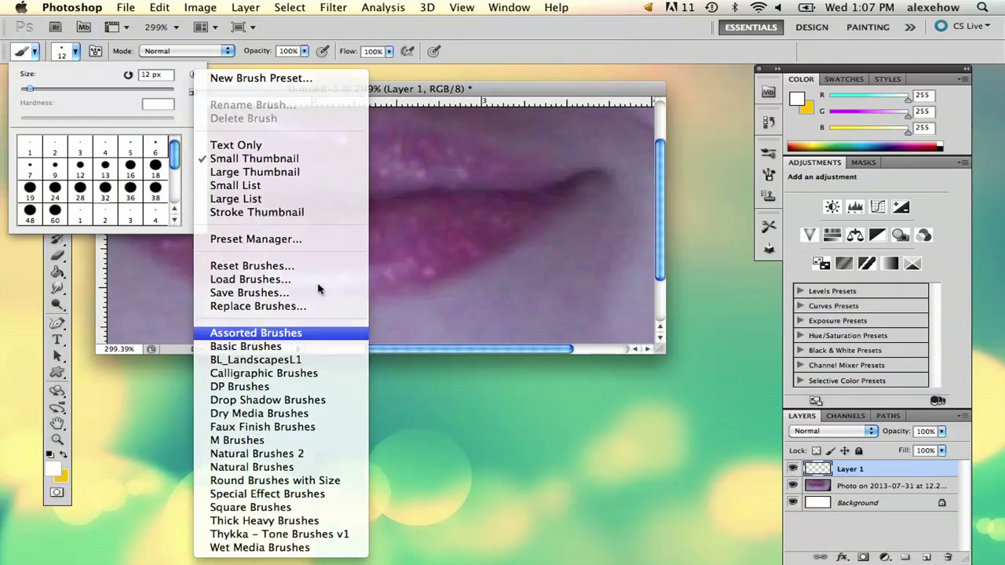
{"action": "left_click", "coordinate": [471, 212]}
Step: Stamp a white 49 px sparkle on the lower lip
{"action": "left_click_drag", "start_coordinate": [177, 156], "coordinate": [165, 198]}
{"action": "left_click", "coordinate": [102, 213]}
{"action": "left_click", "coordinate": [344, 138]}
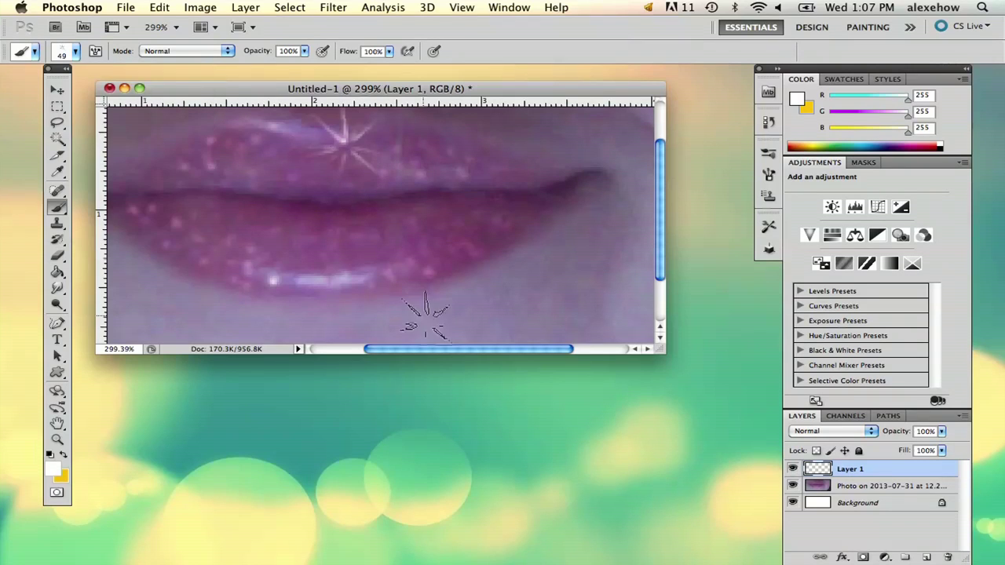
{"action": "key", "text": "super+z"}
{"action": "left_click", "coordinate": [274, 274]}
Step: Stamp 50 px white star glints on the lower and upper lips at 200% zoom
{"action": "left_click", "coordinate": [63, 51]}
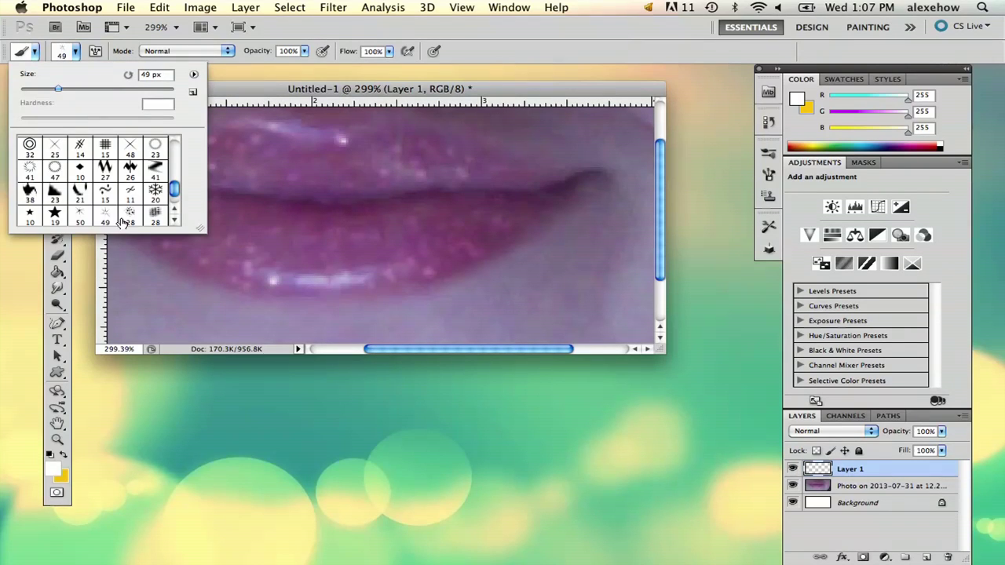
{"action": "left_click", "coordinate": [80, 214]}
{"action": "left_click", "coordinate": [274, 279]}
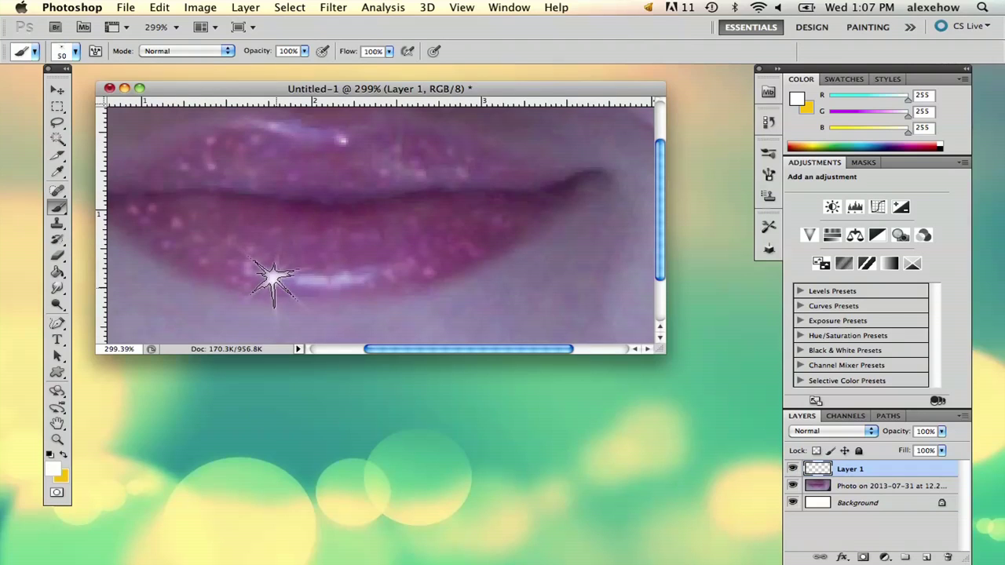
{"action": "key", "text": "super+1"}
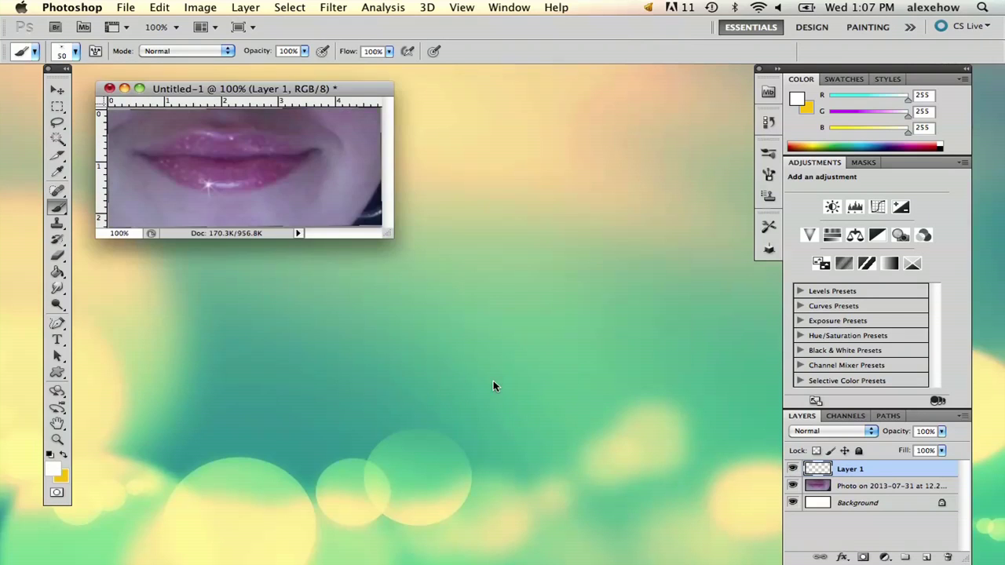
{"action": "key", "text": "super+plus"}
{"action": "left_click", "coordinate": [355, 168]}
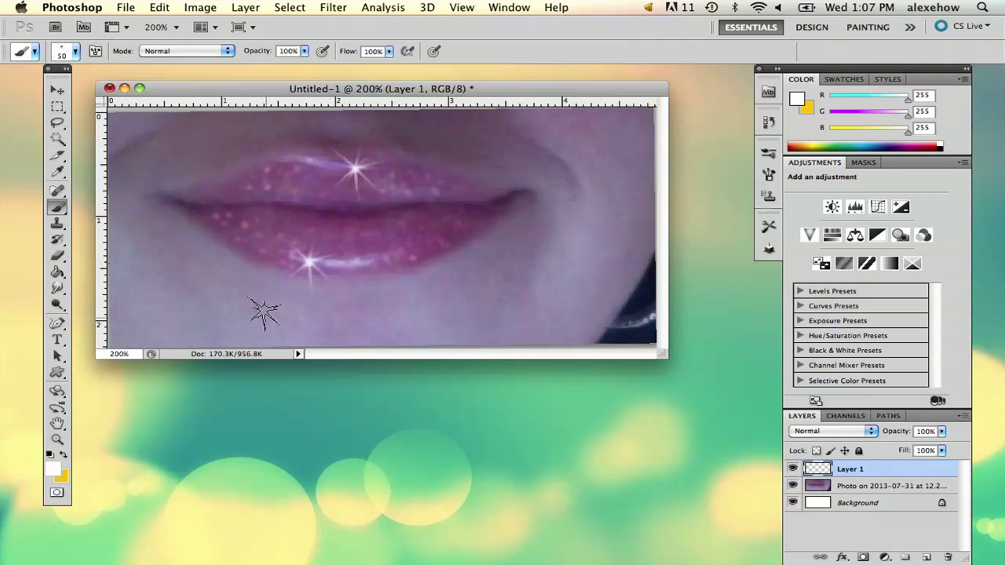